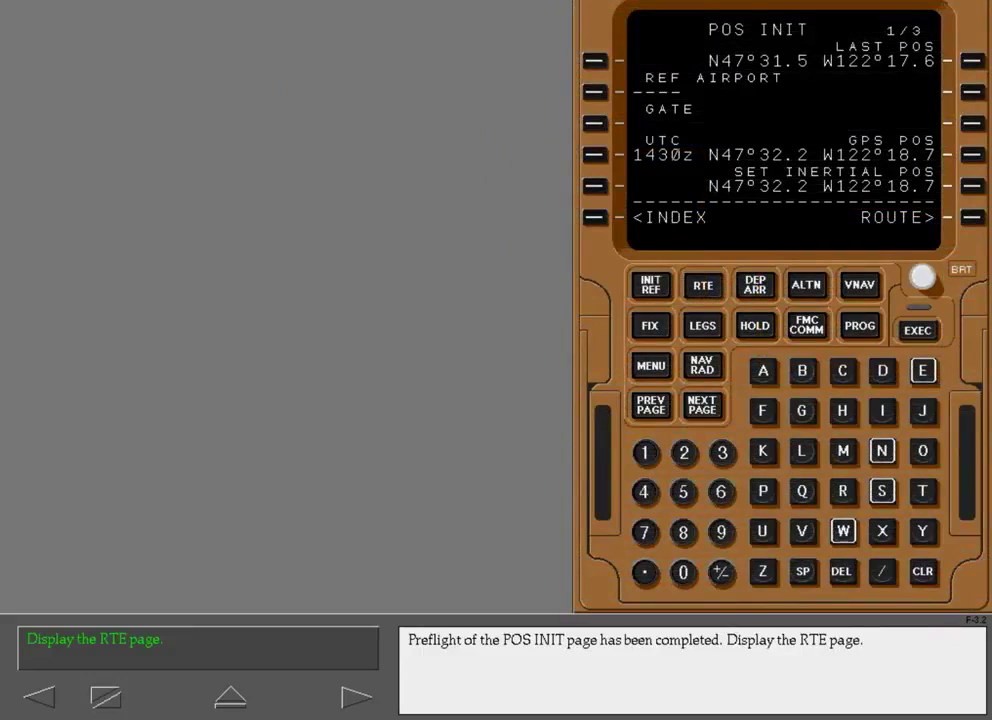
Bring up the RTE 1 page from the completed POS INIT page.
left_click(702, 284)
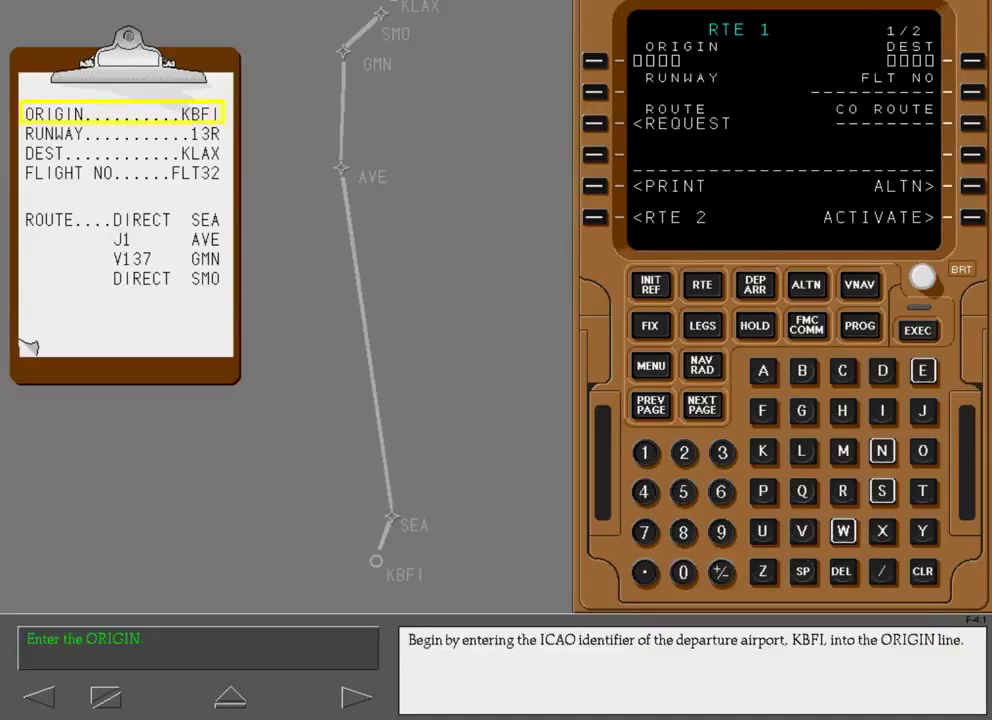
Enter origin airport KBFI and departure runway 13R.
type("KBFI")
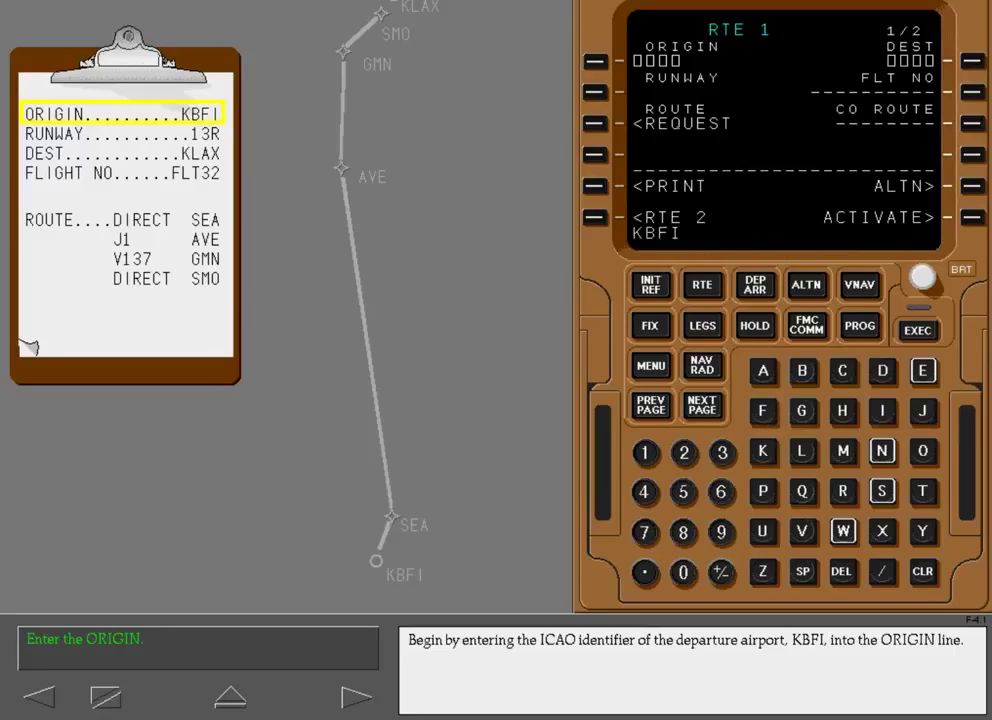
left_click(594, 60)
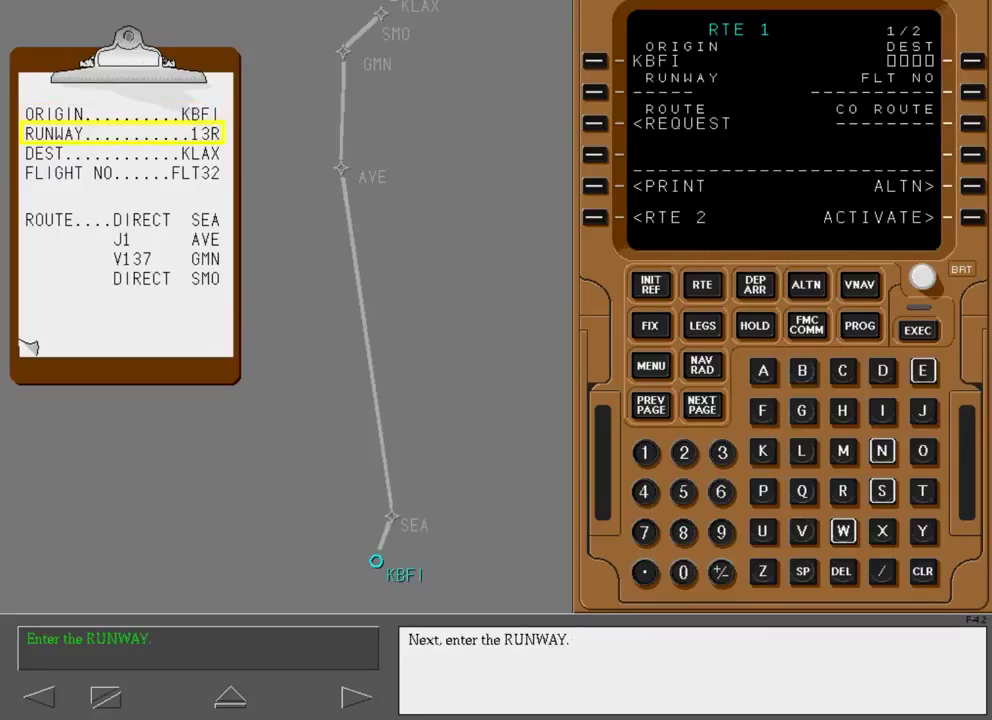
type("13R")
key("F2")
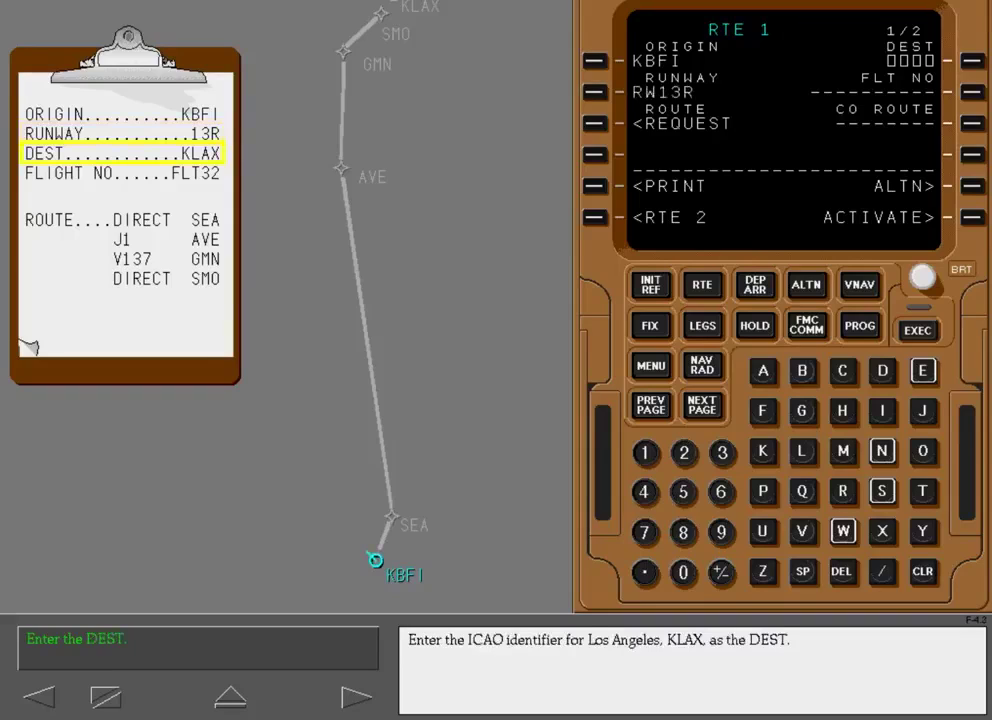
Enter destination airport KLAX and flight number FLT32.
type("KLAX")
key("F7")
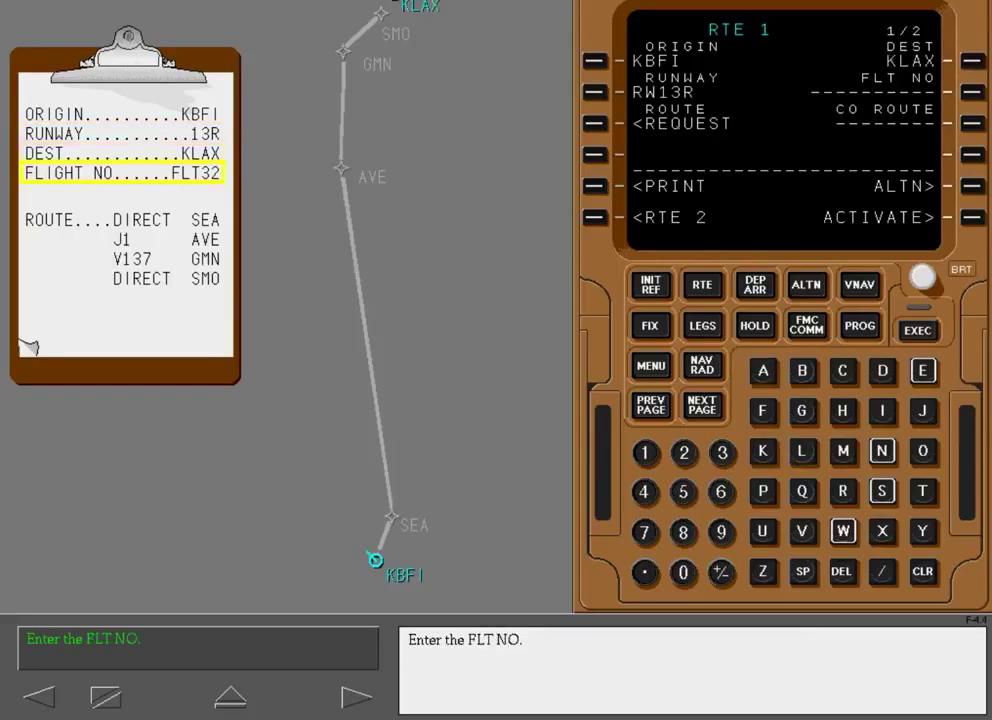
type("FL")
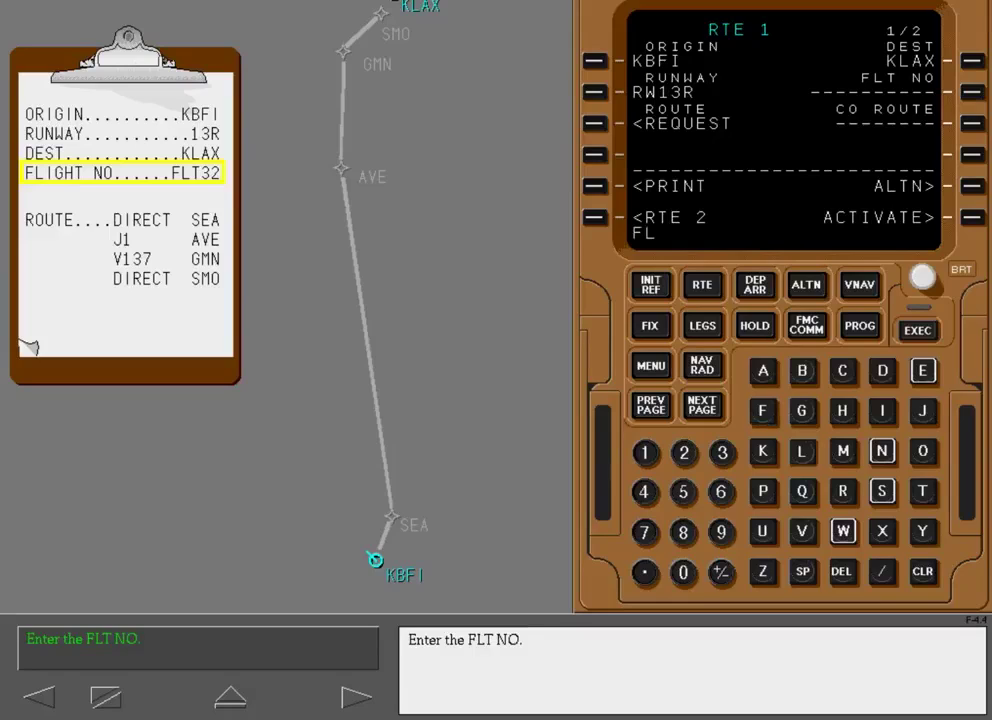
type("T32")
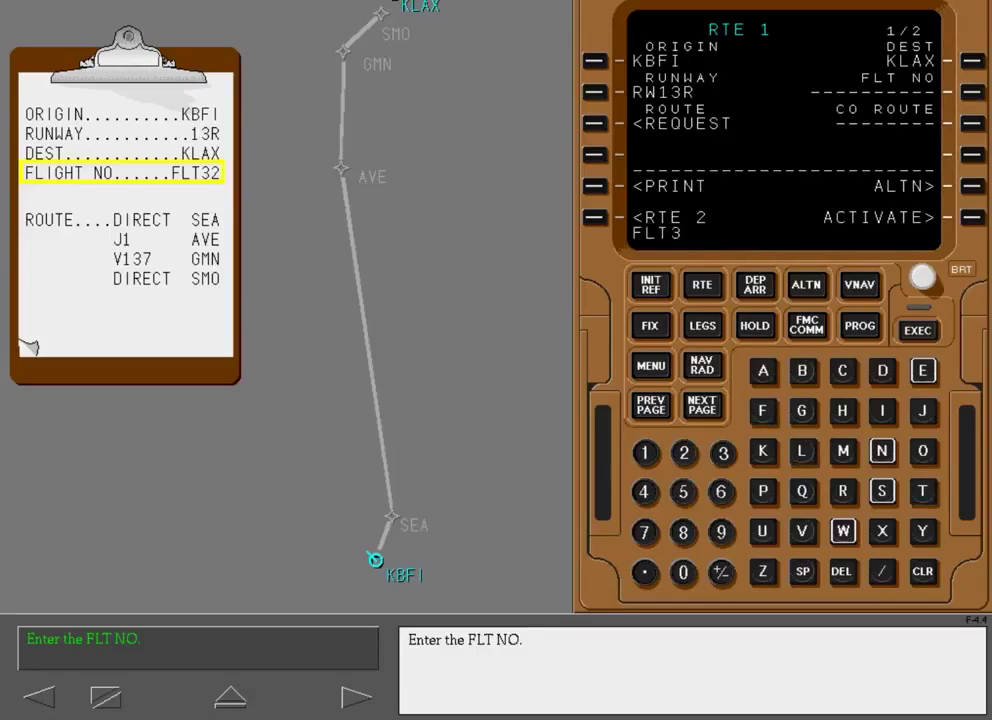
left_click(971, 91)
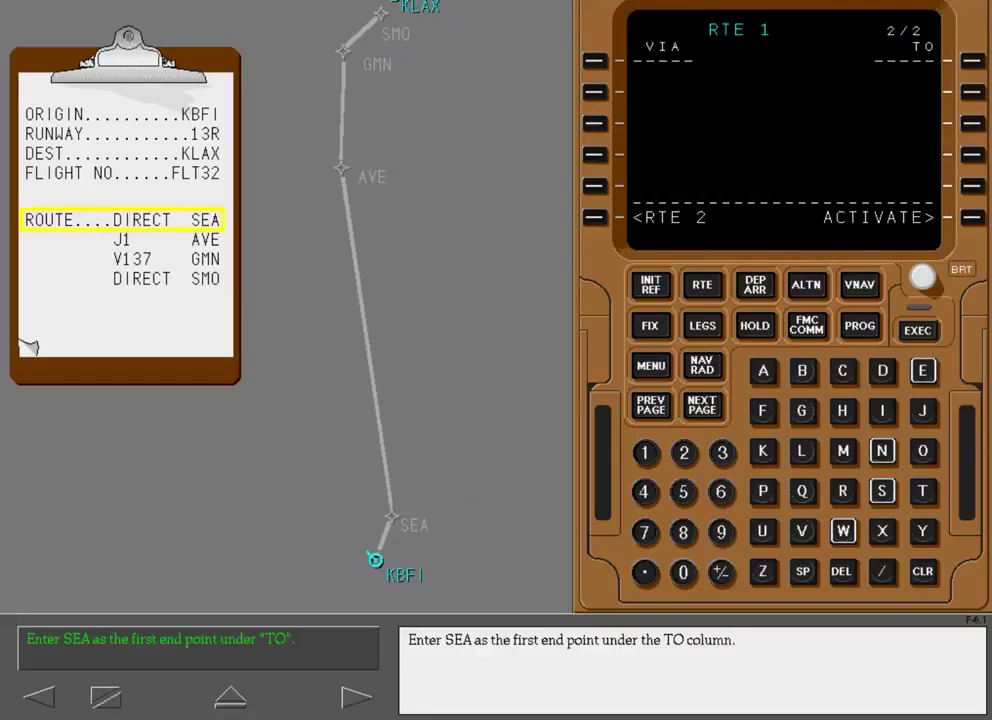
Route direct to SEA, then along airway J1 to AVE.
type("SEA")
left_click(971, 61)
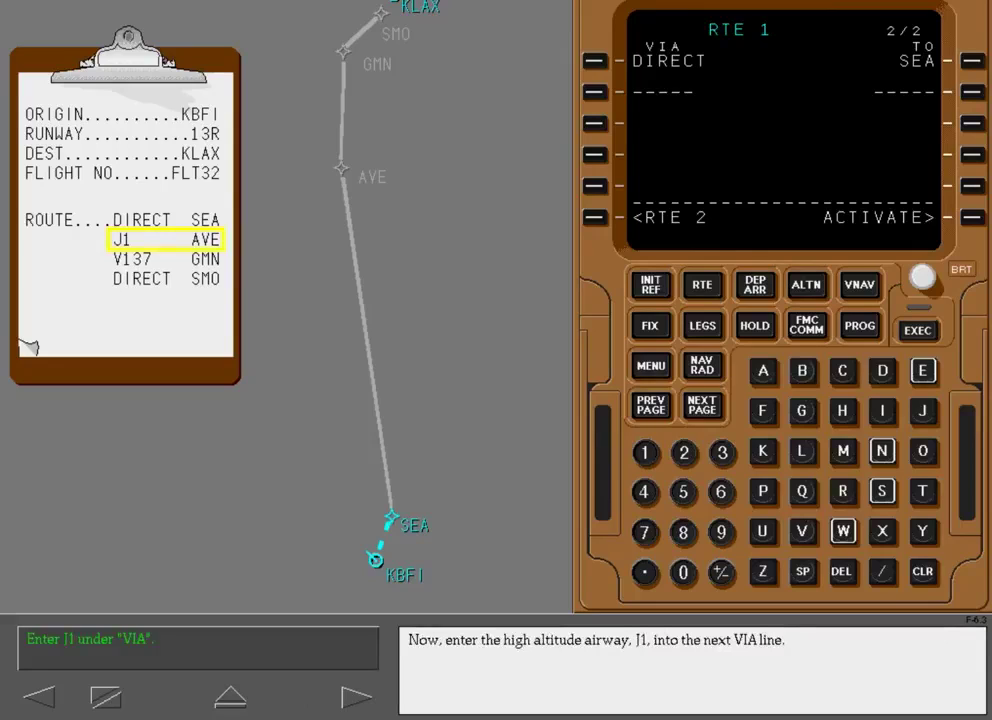
type("J1")
left_click(595, 91)
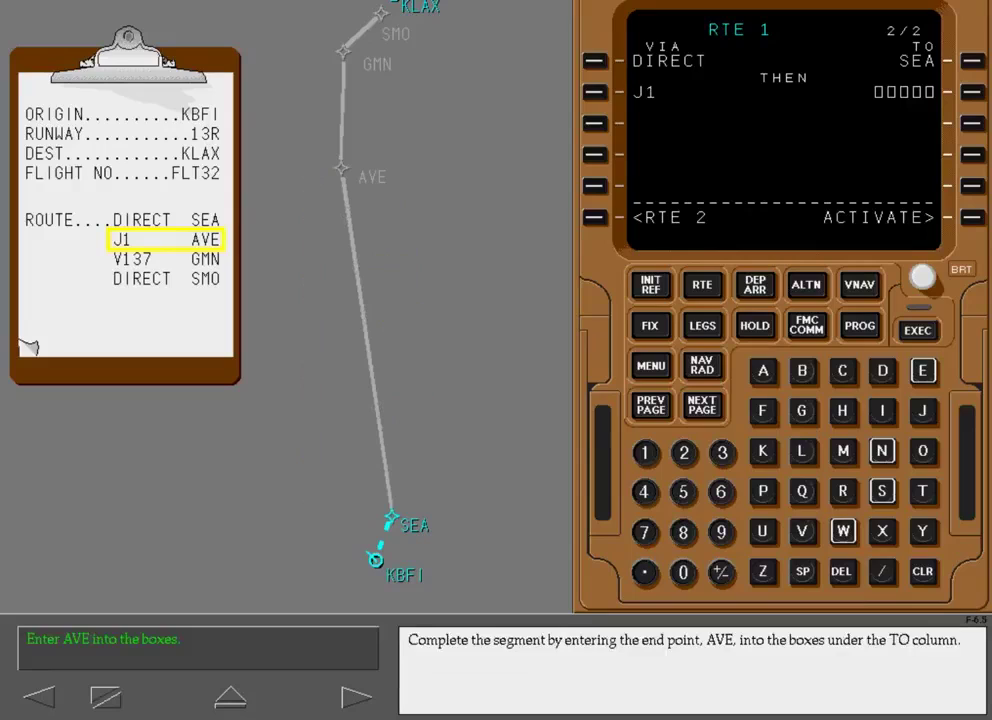
type("AVE")
left_click(971, 92)
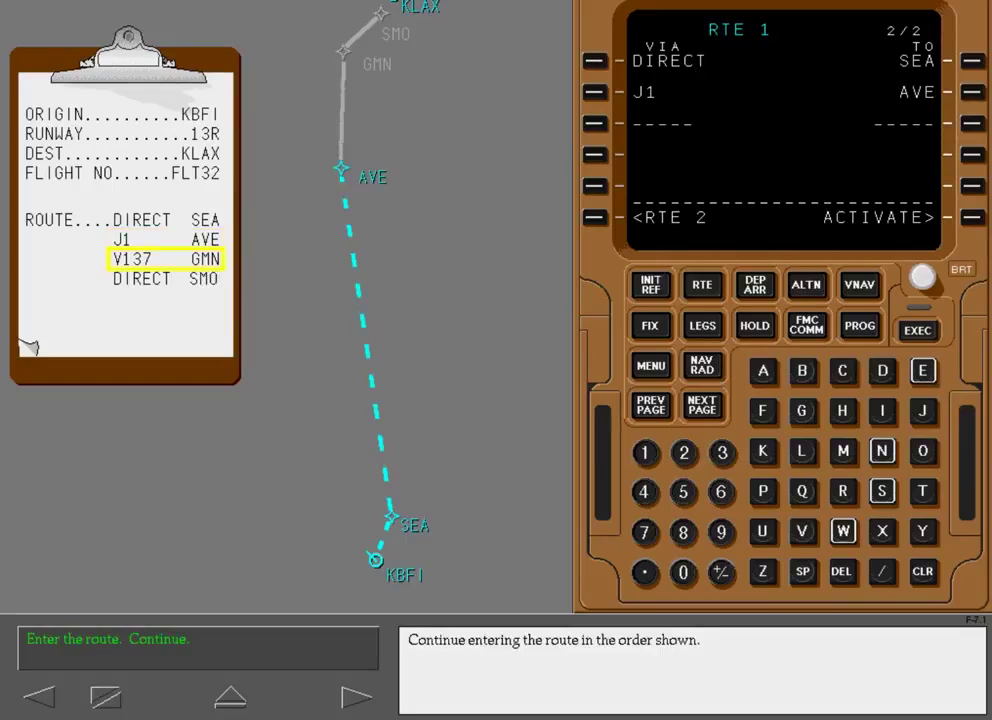
Add airway V137 ending at GMN, then direct to SMO.
type("V137")
left_click(594, 123)
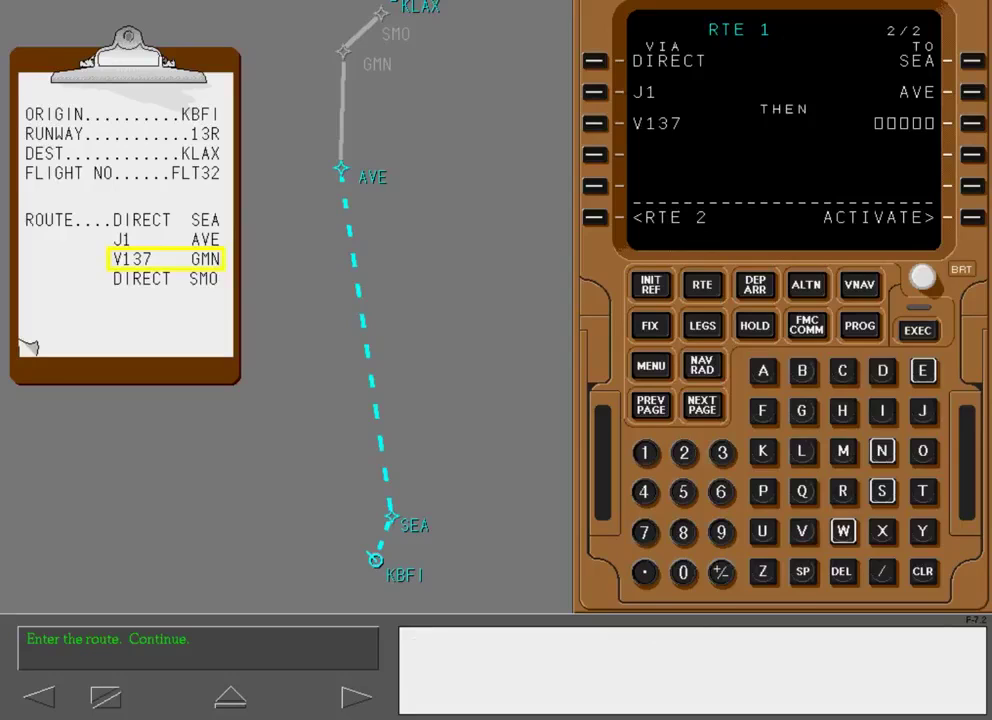
type("GMN")
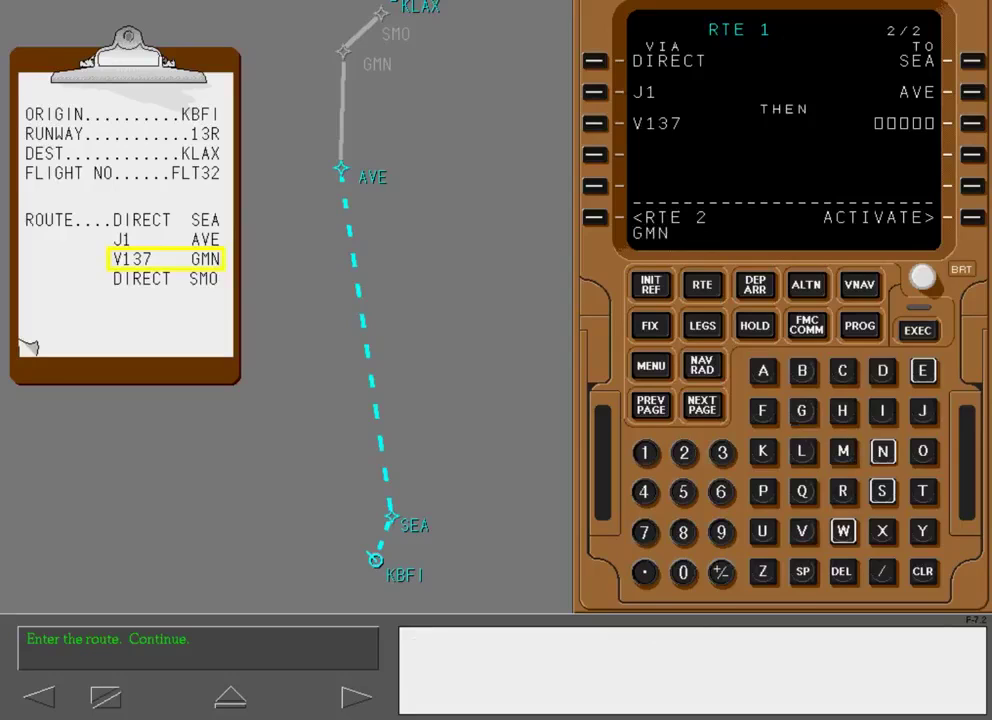
left_click(971, 123)
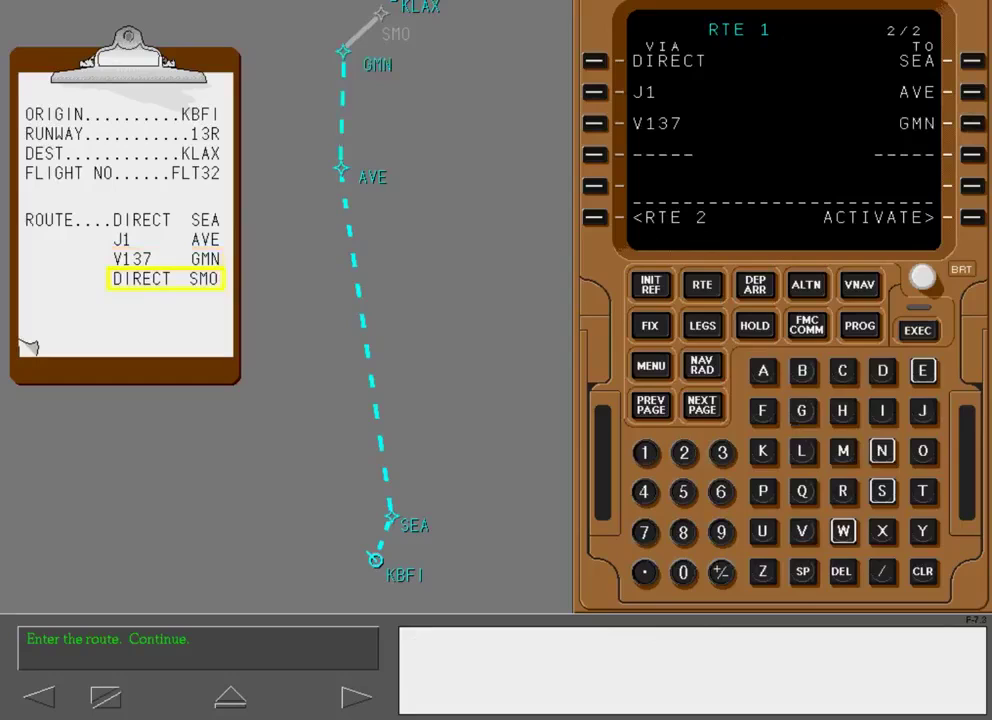
type("SMO")
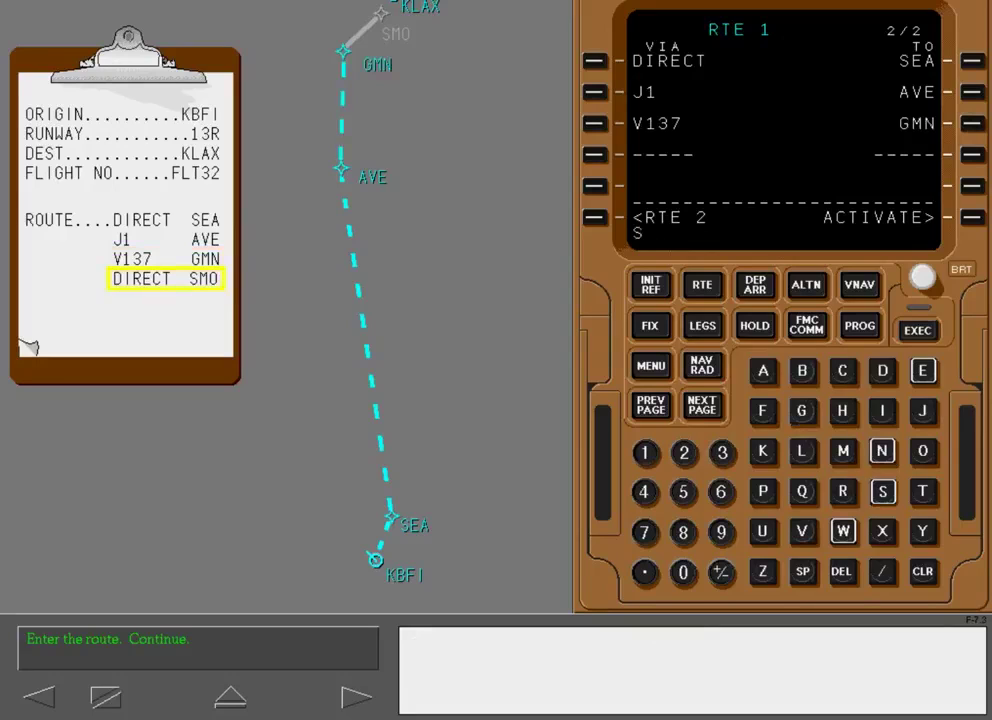
left_click(971, 154)
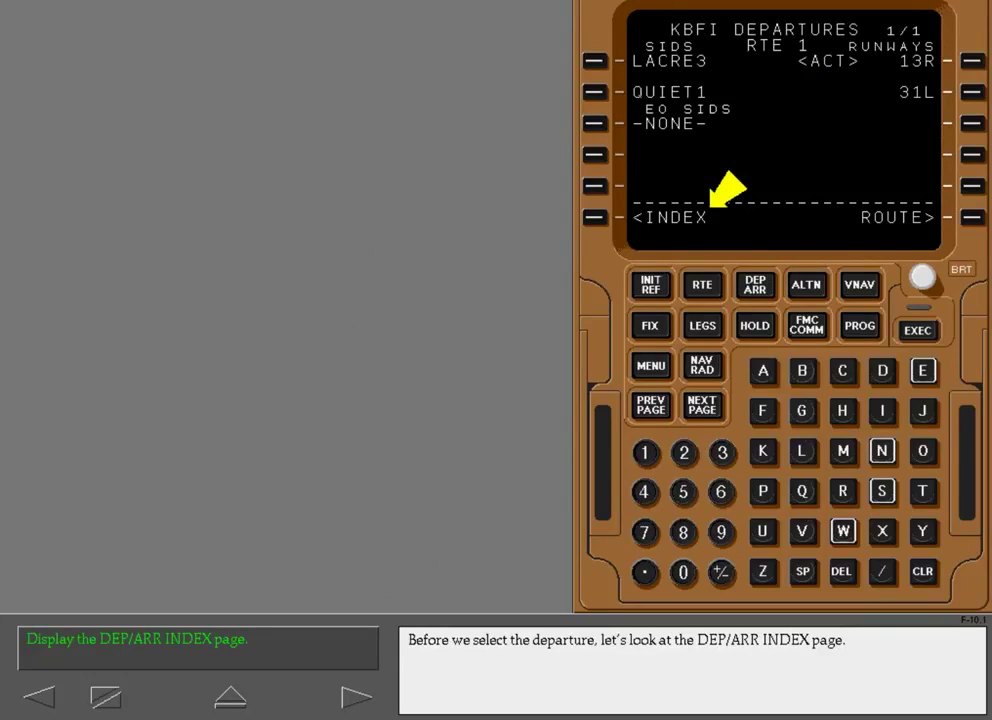
Bring up the DEP/ARR INDEX page.
left_click(595, 217)
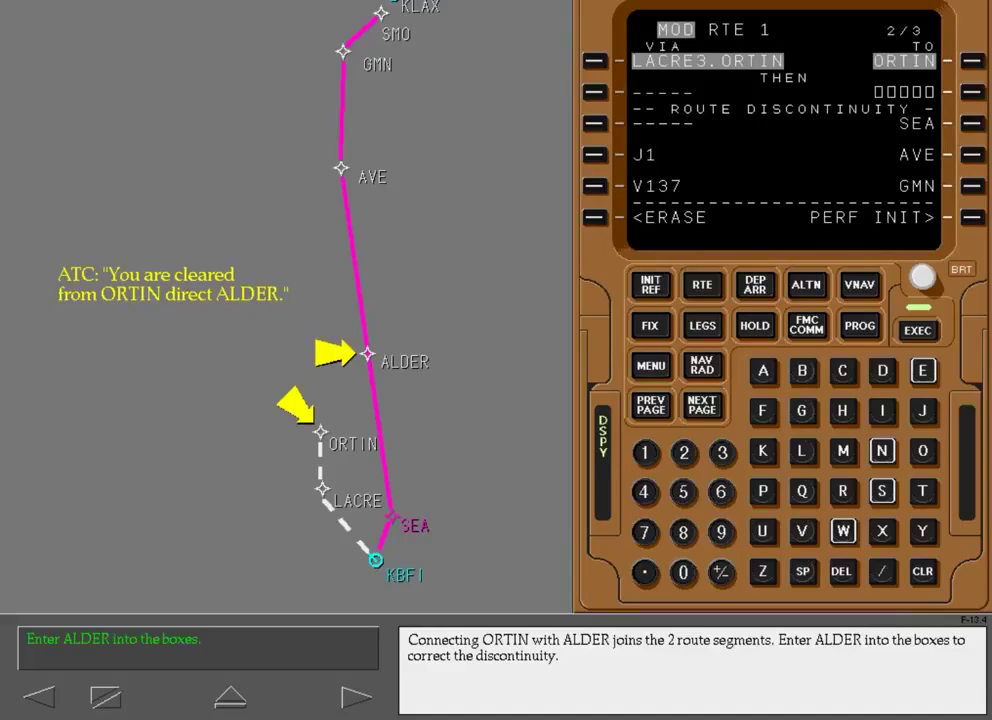
Connect ORTIN direct to ALDER and return to RTE page 1.
type("ALDER")
left_click(971, 91)
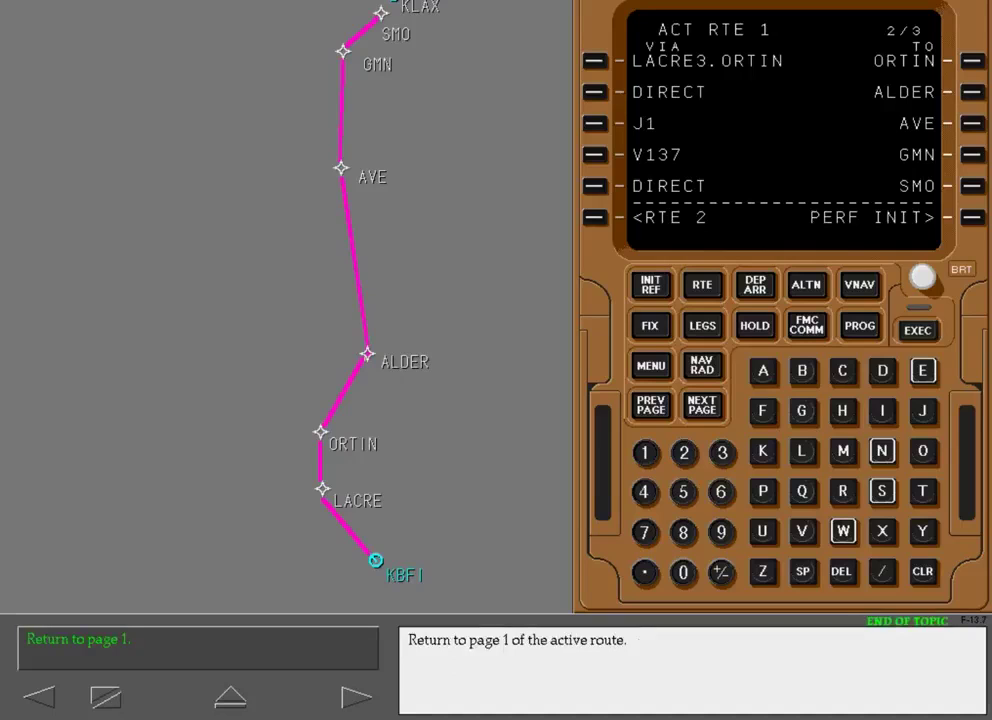
key("Page_Up")
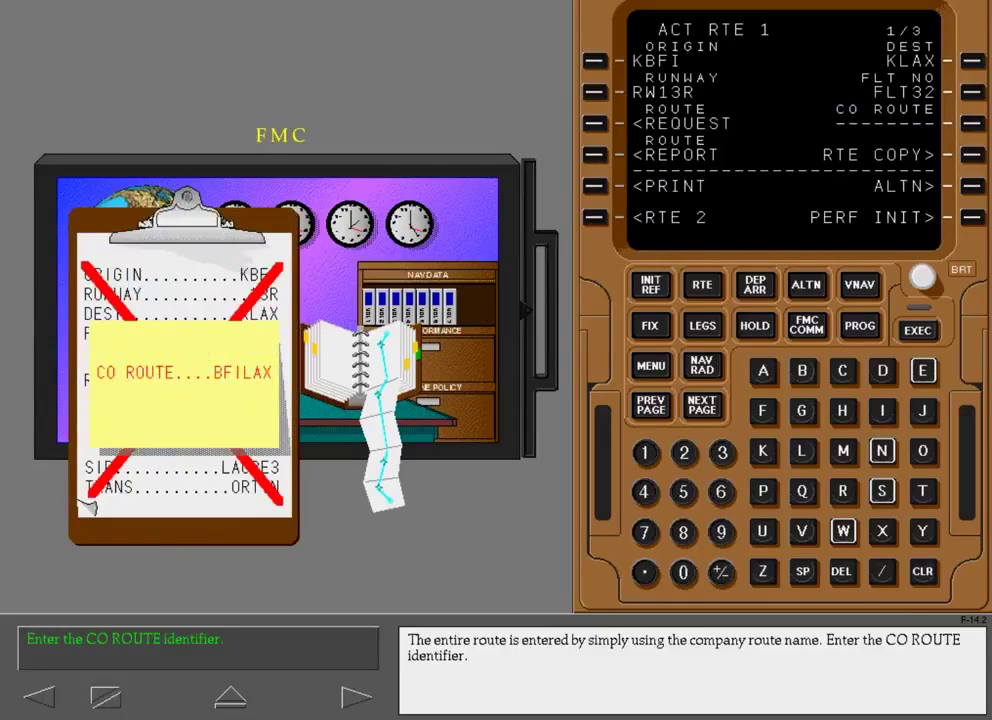
Enter BFILAX as the company route.
type("BFILA")
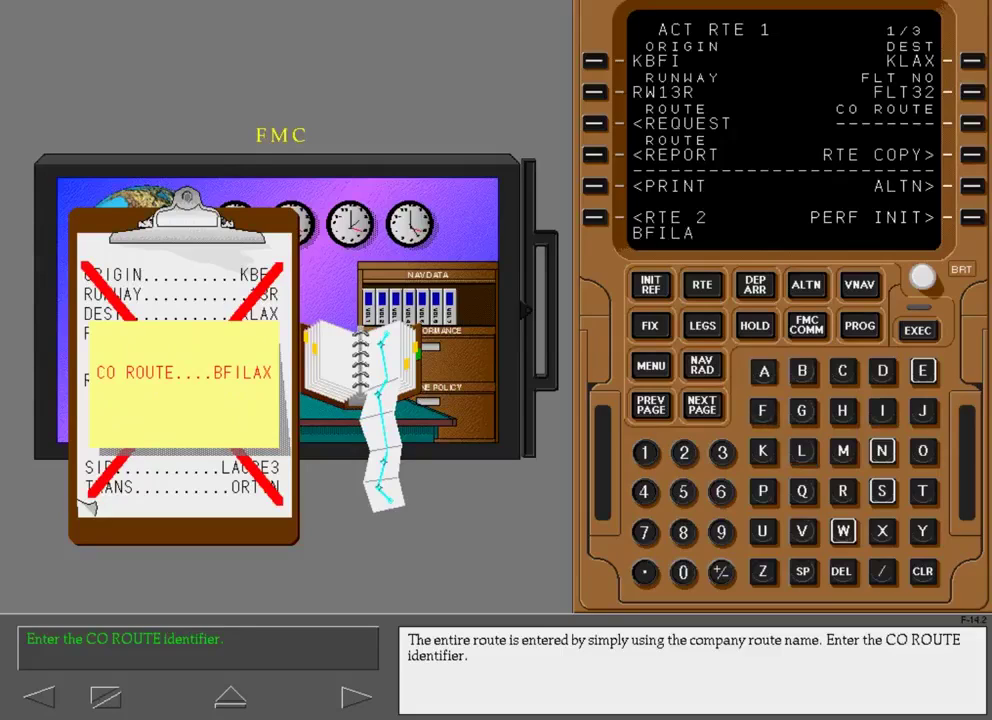
type("X")
key("Return")
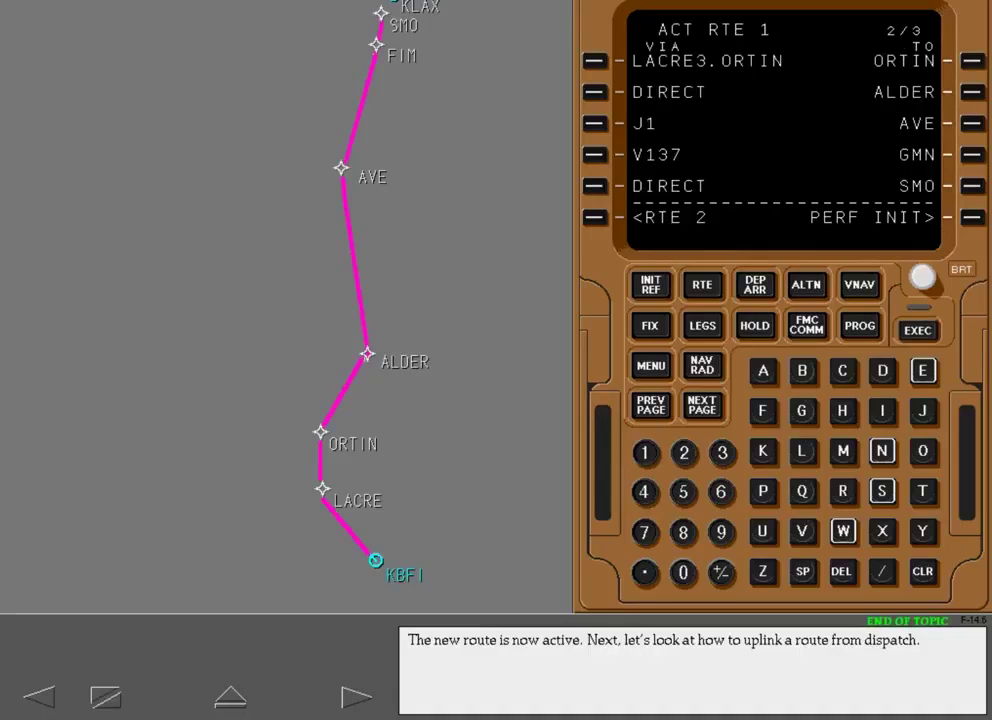
Advance to the route-uplink lesson.
key("Right")
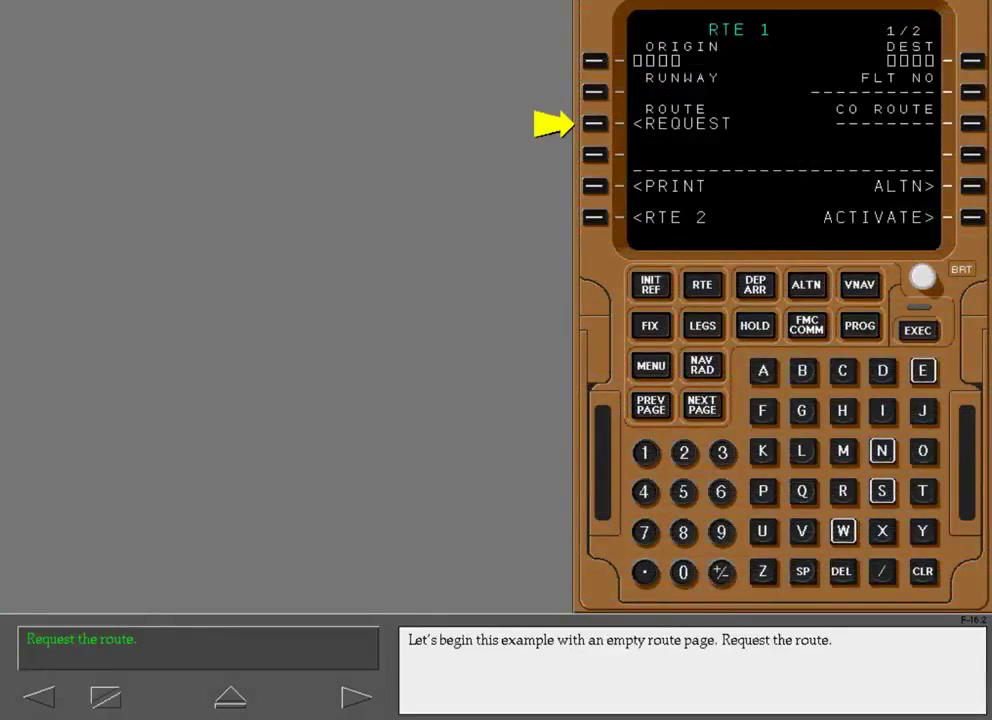
Request the KBFI–KLAX route uplink from dispatch.
left_click(594, 123)
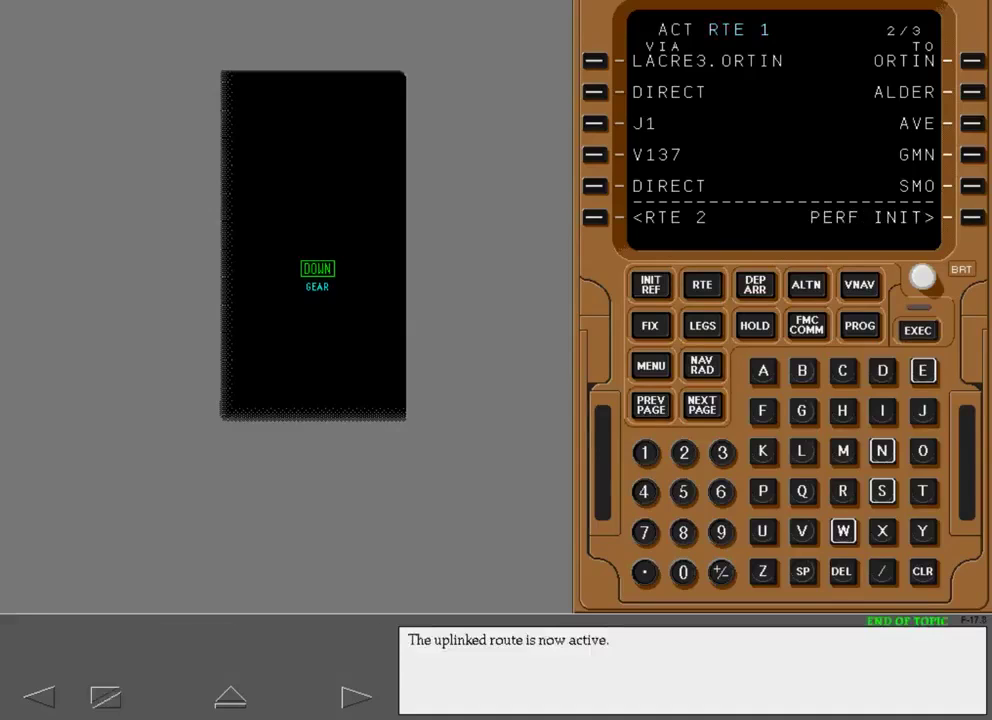
Move on to the next lesson page, the Route Entry Methods summary.
left_click(356, 697)
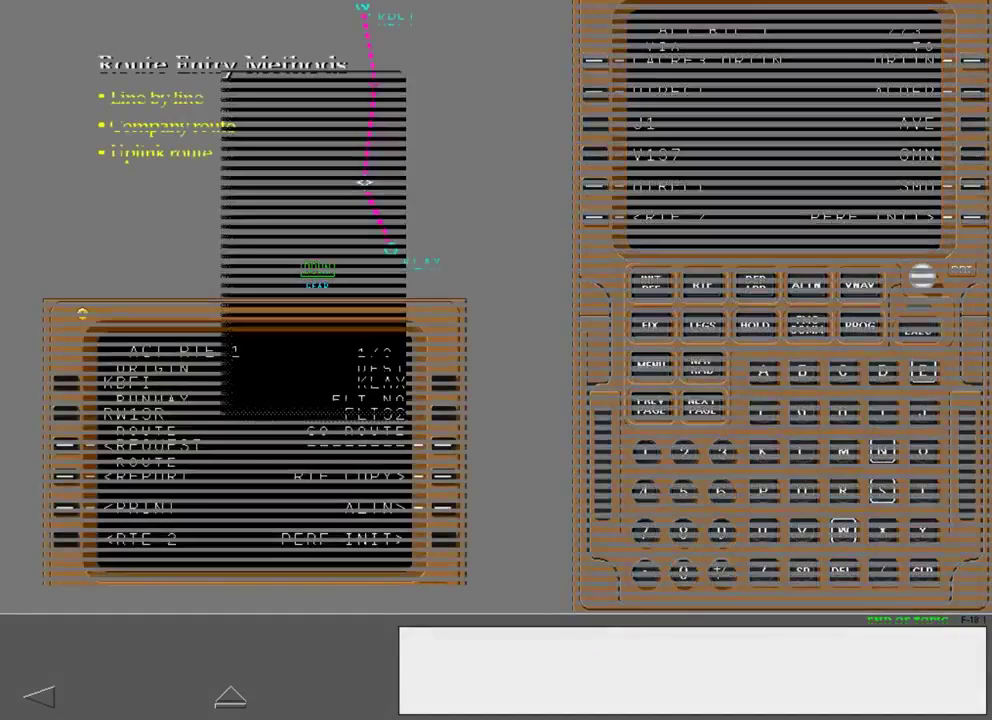